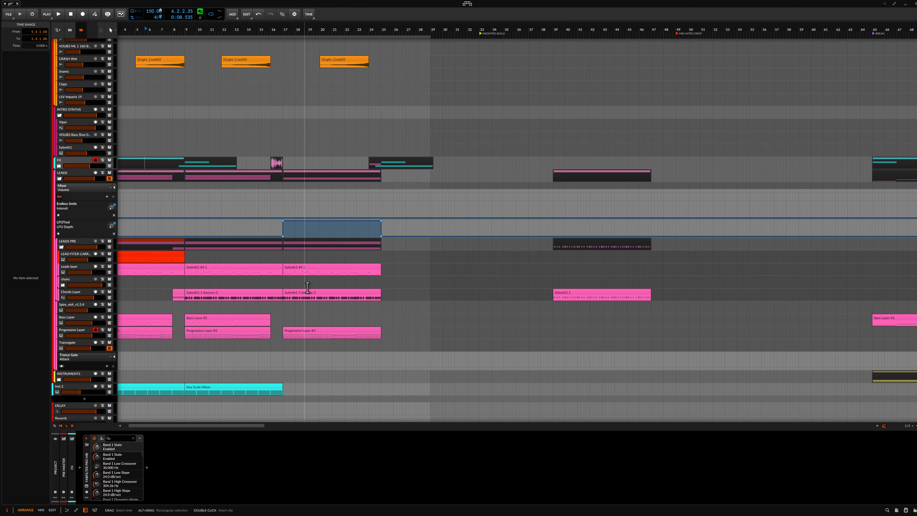
Step: Scroll the arranger back to bar 1 and start playback from there
scroll(242, 287, "left", 3)
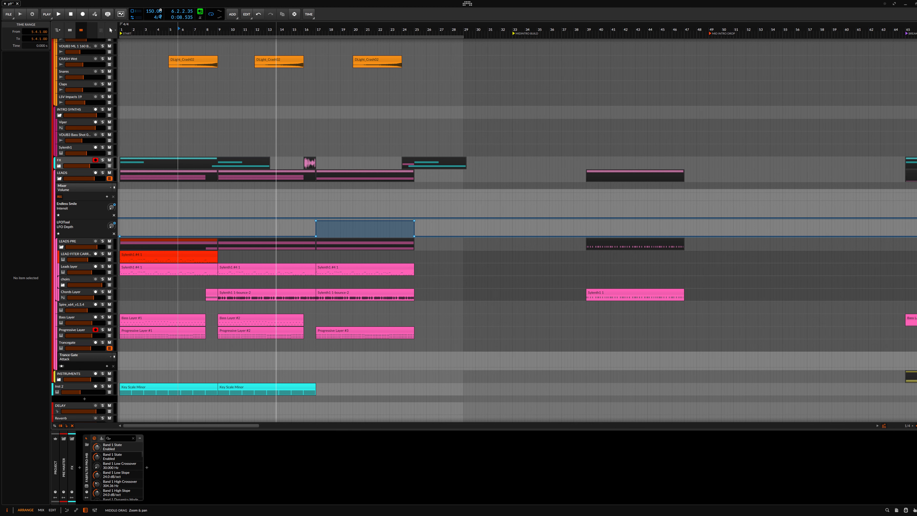
scroll(282, 276, "up", 3)
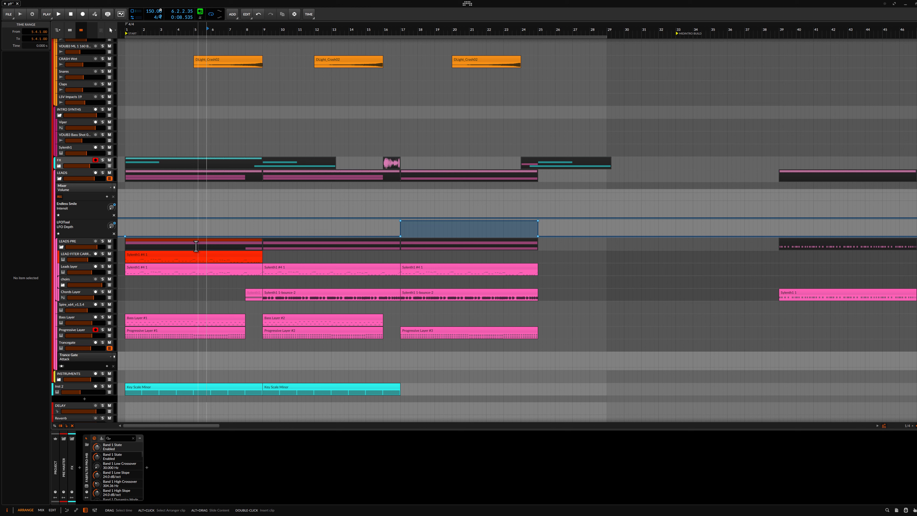
left_click(126, 274)
key("space")
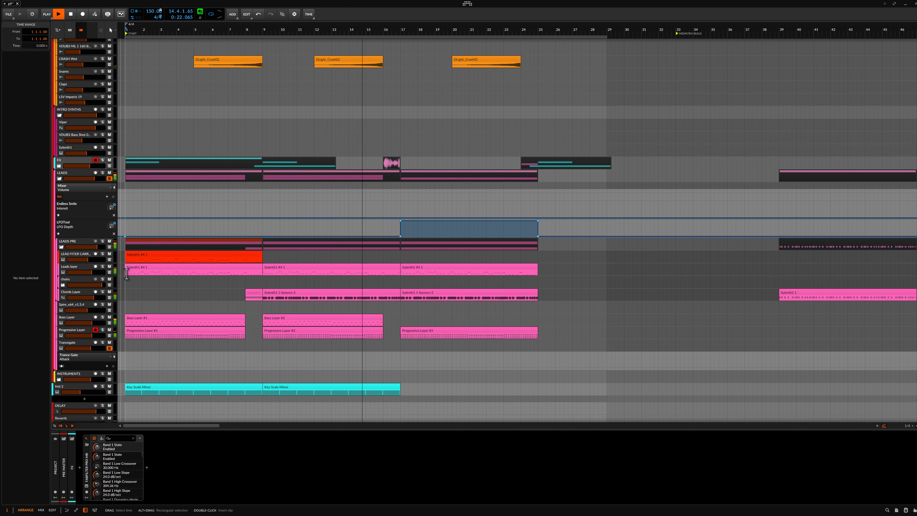
Step: Stop playback around bar 26, solo the Leads layer track and bring up its Sylenth1 synth
key("space")
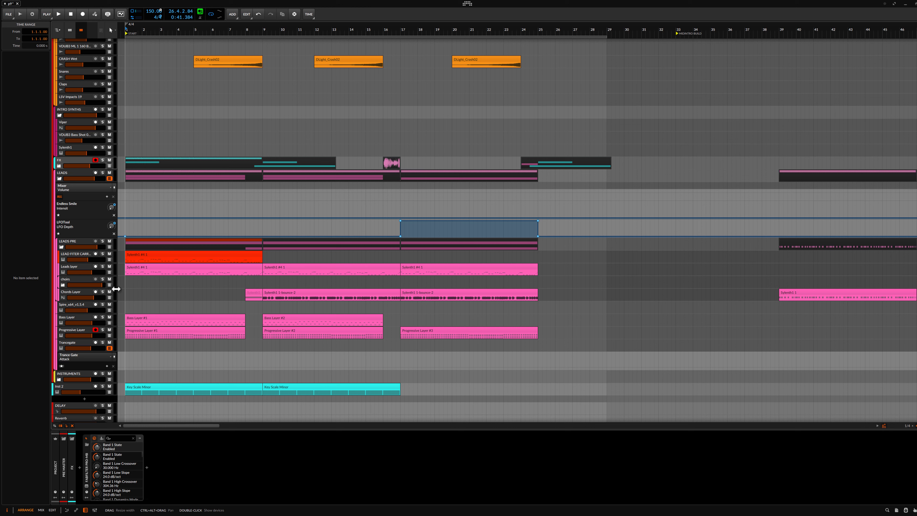
left_click(103, 266)
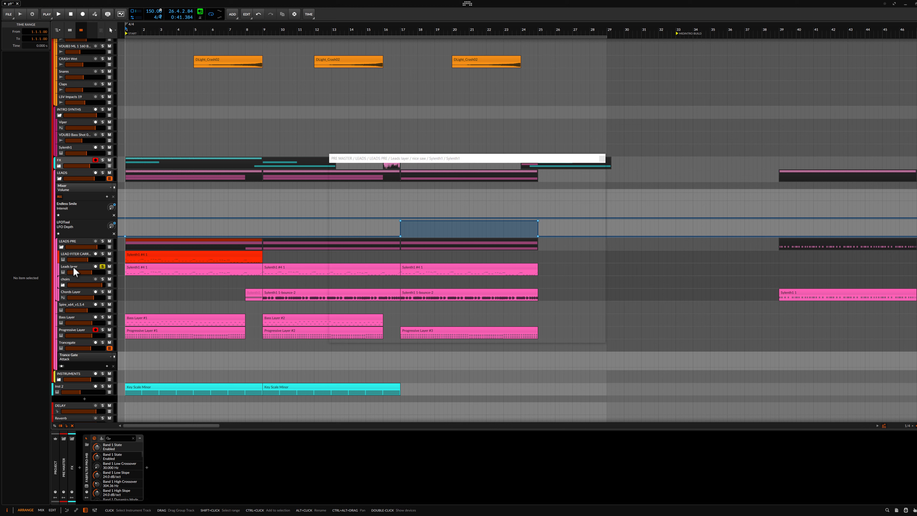
left_click(289, 270)
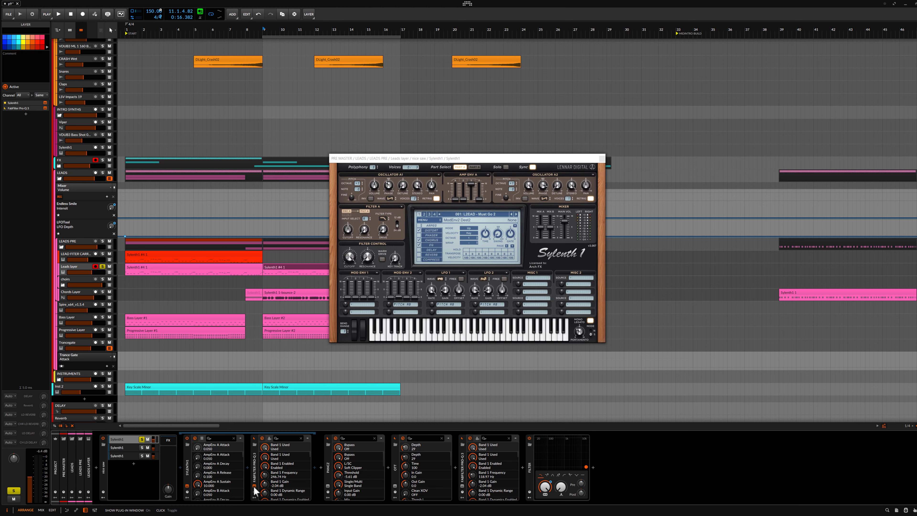
Step: Lower the first Sylenth1 layer's Pro-Q 3 low cut to about 224.56 Hz, then close the EQ
left_click(517, 437)
mouse_move(430, 234)
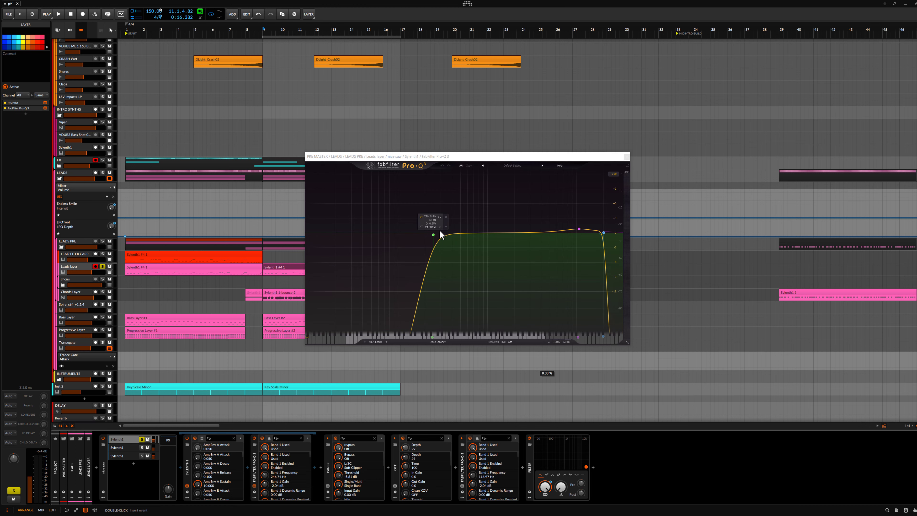
left_click_drag(440, 235, 437, 234)
scroll(436, 235, "up", 1)
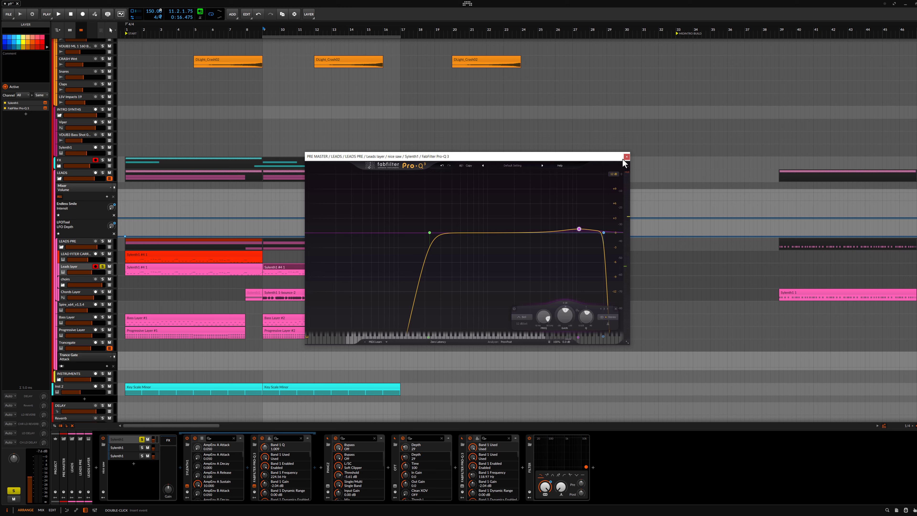
left_click(627, 156)
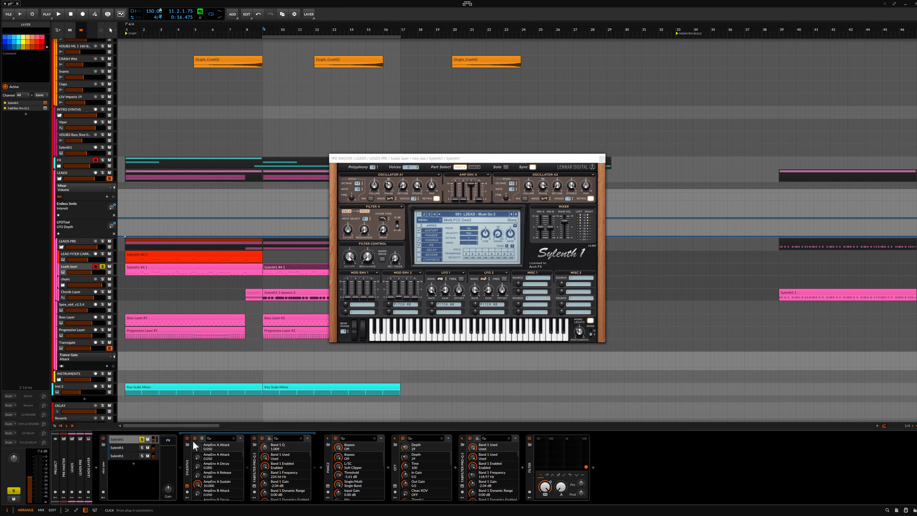
Step: Collapse the Pro-Q 3 and Sylenth1 devices and show the second layer's Back In Time patch
double_click(254, 462)
double_click(186, 463)
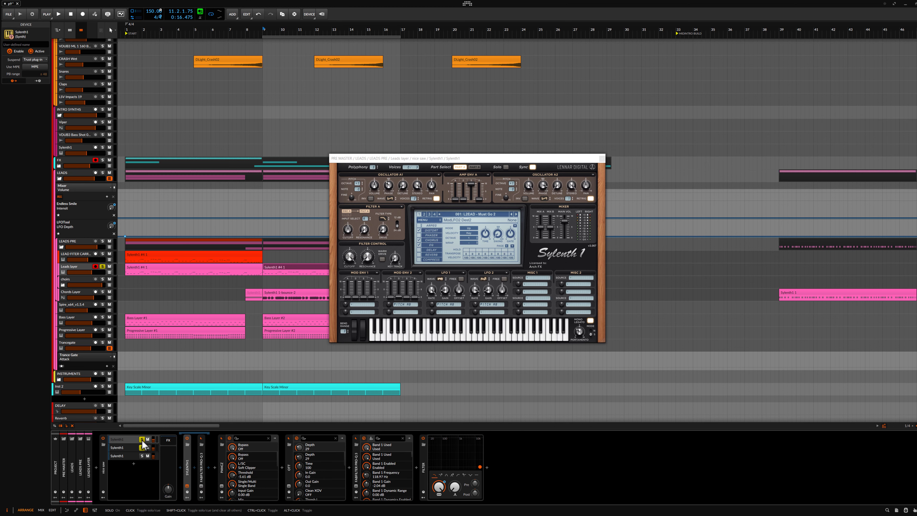
left_click(126, 454)
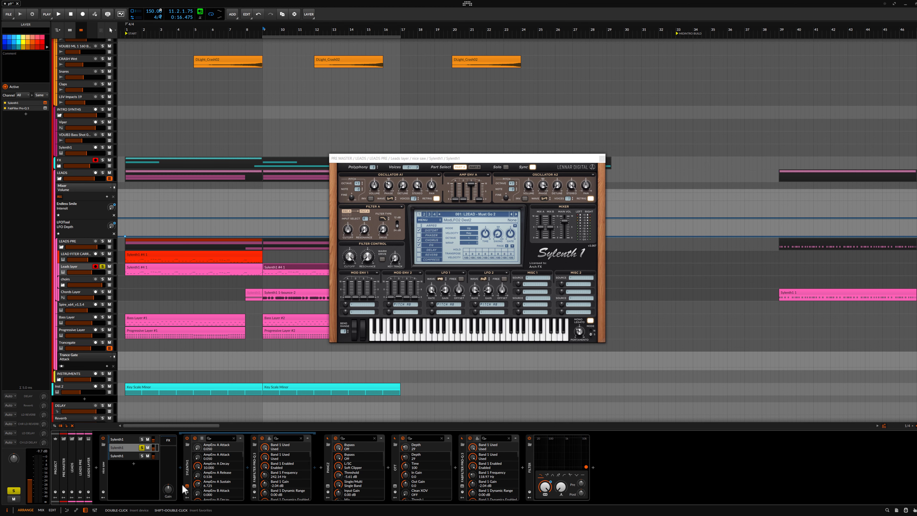
left_click(474, 214)
left_click(429, 241)
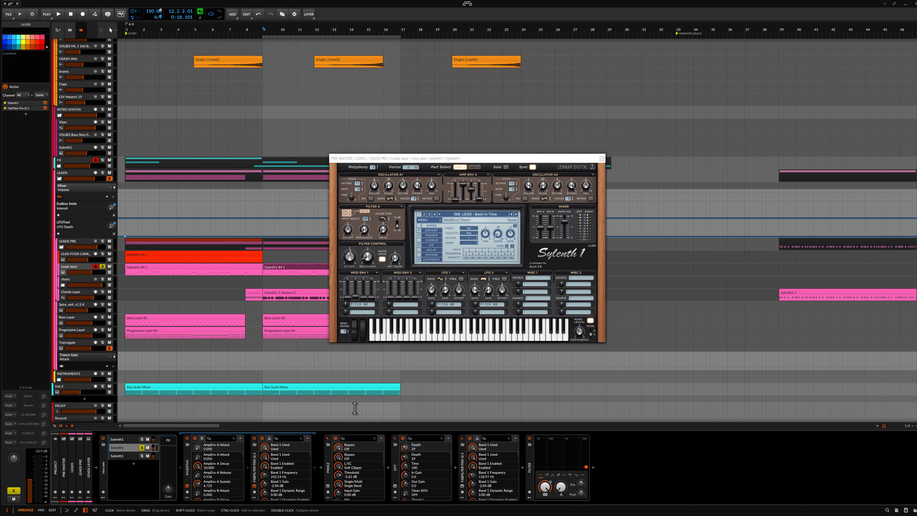
Step: Review the second layer's EQ curve, then bring up the third layer's Guitar Like patch and its Pro-Q 3
left_click(254, 485)
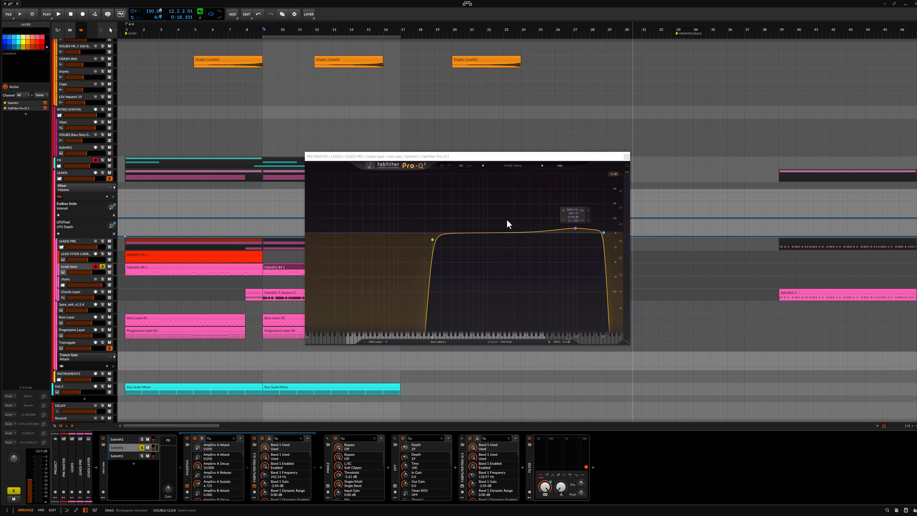
left_click(116, 455)
left_click(187, 484)
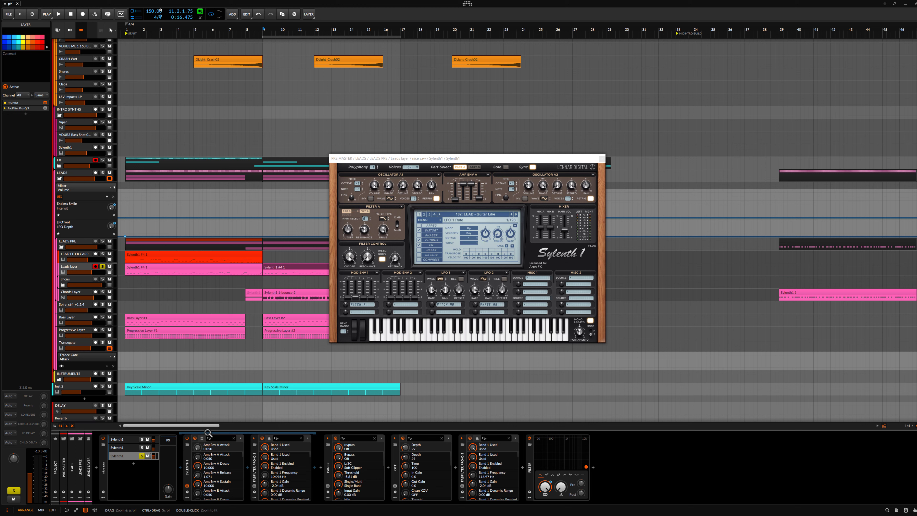
left_click(255, 486)
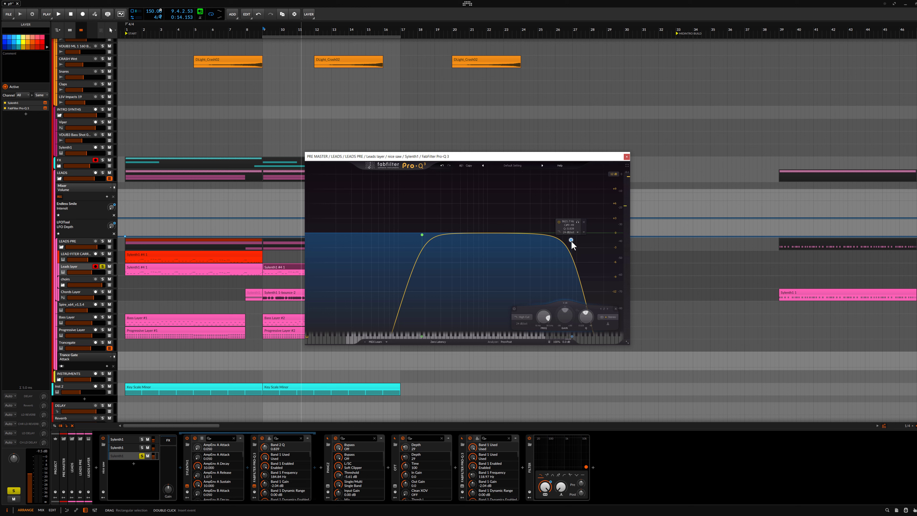
Step: Pull the third layer's Pro-Q 3 high cut down to about 9714 Hz while auditioning the soloed layer
left_click_drag(585, 239, 576, 242)
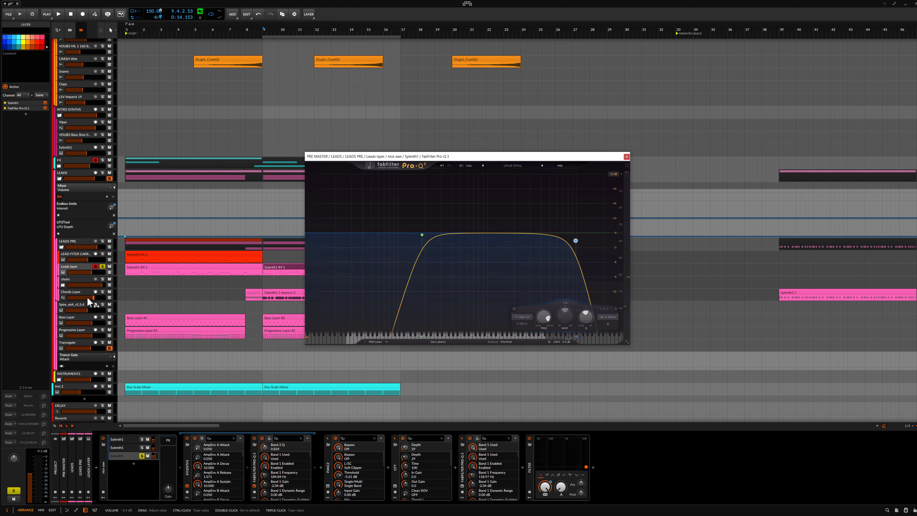
key("space")
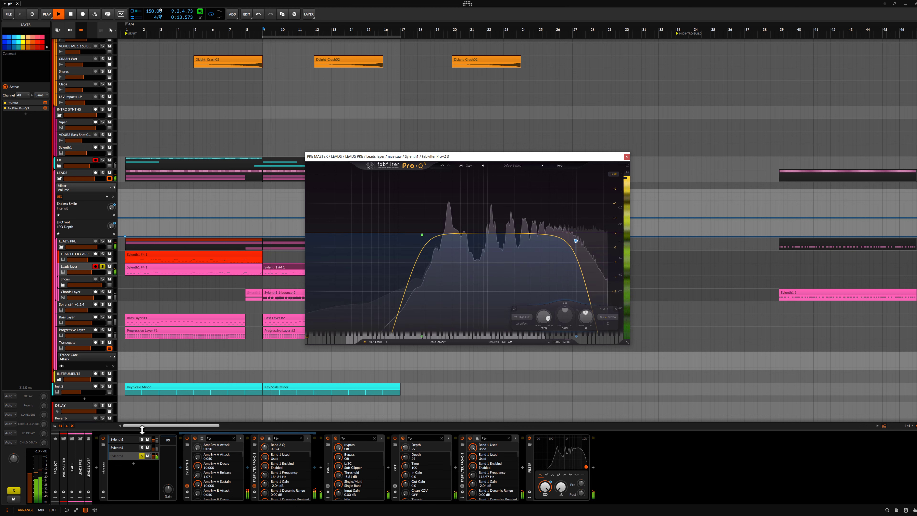
left_click(141, 439)
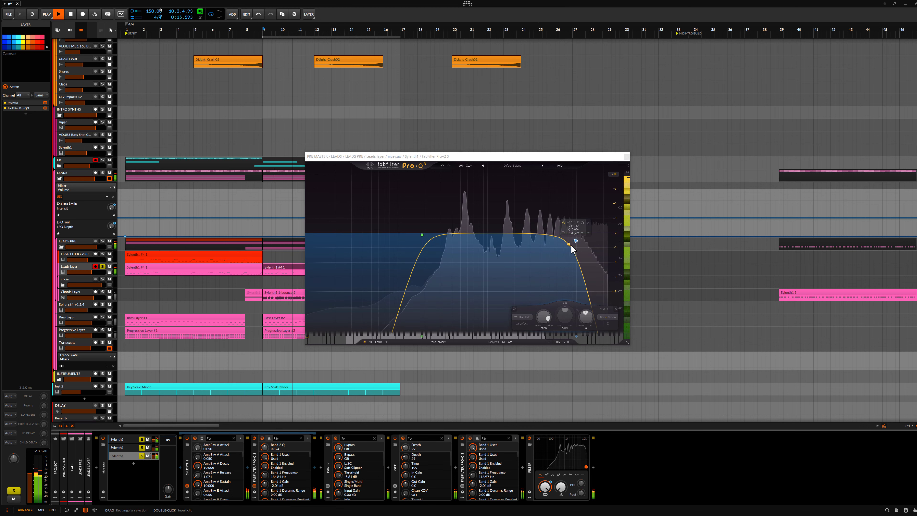
left_click(580, 241)
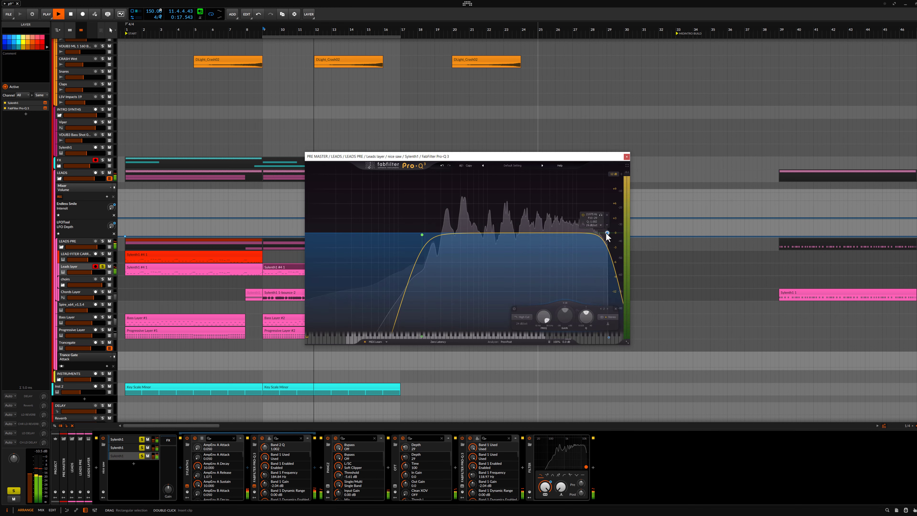
left_click(328, 486)
key("space")
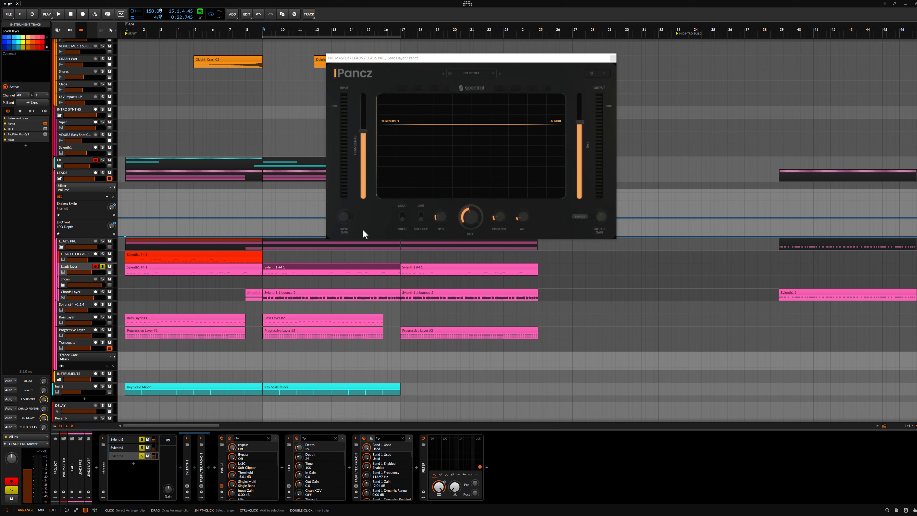
Step: Audition the Leads group's Pancz, Pro-Q 3 and OTT processing, then close the group EQ
key("space")
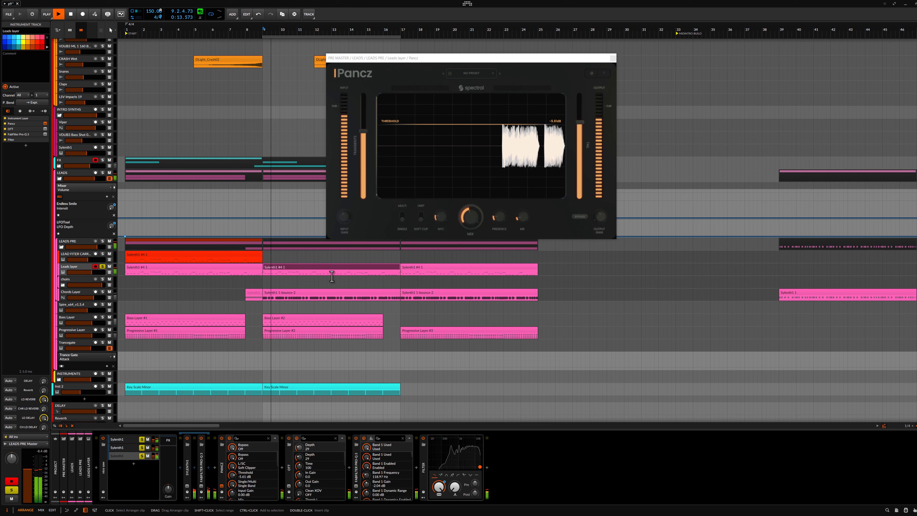
left_click(224, 438)
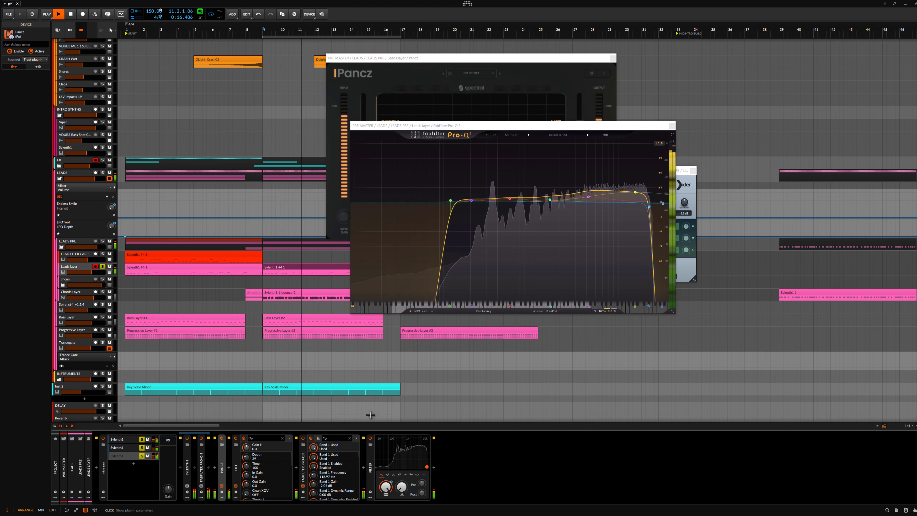
key("space")
left_click(671, 126)
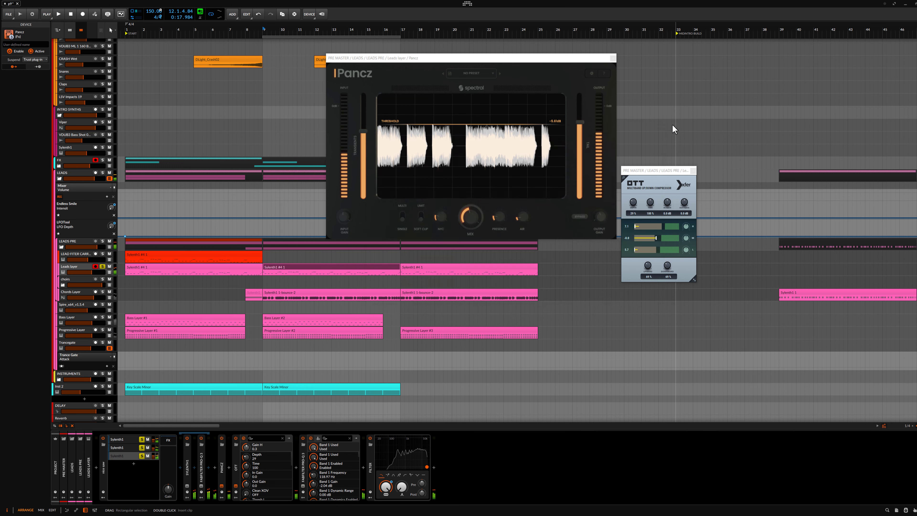
left_click(71, 292)
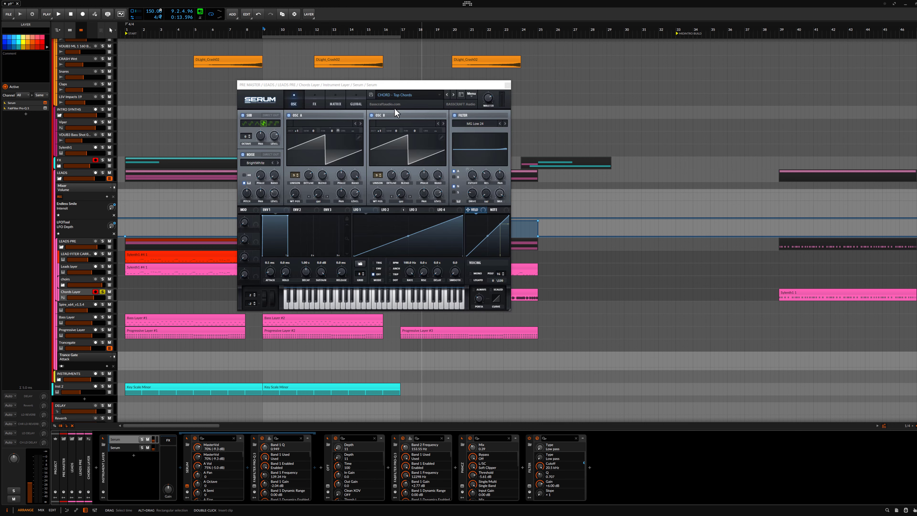
Step: Audition the chords briefly, then play the section from the Sylenth1 clip at bar 39
key("space")
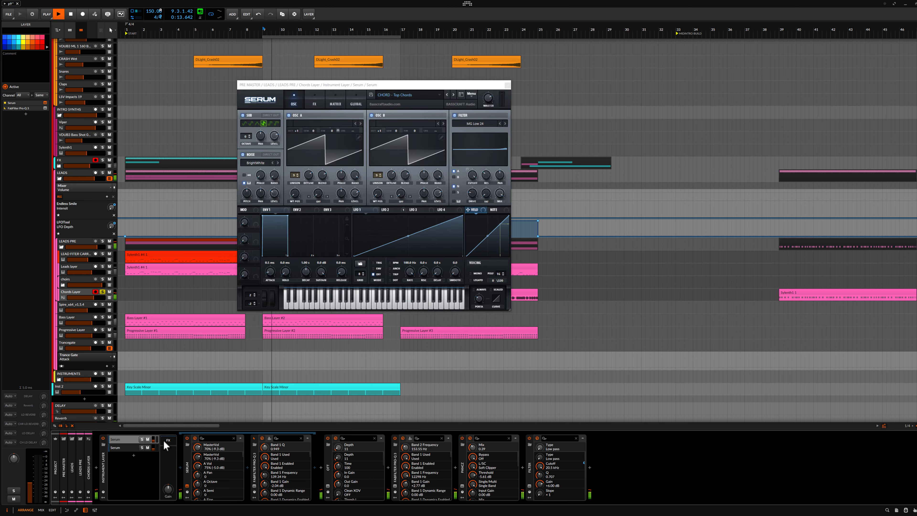
key("space")
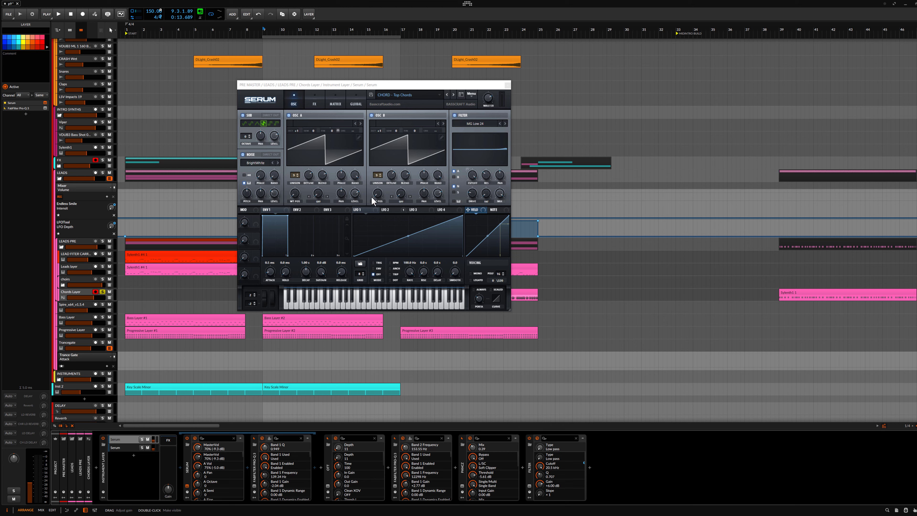
left_click(829, 293)
key("space")
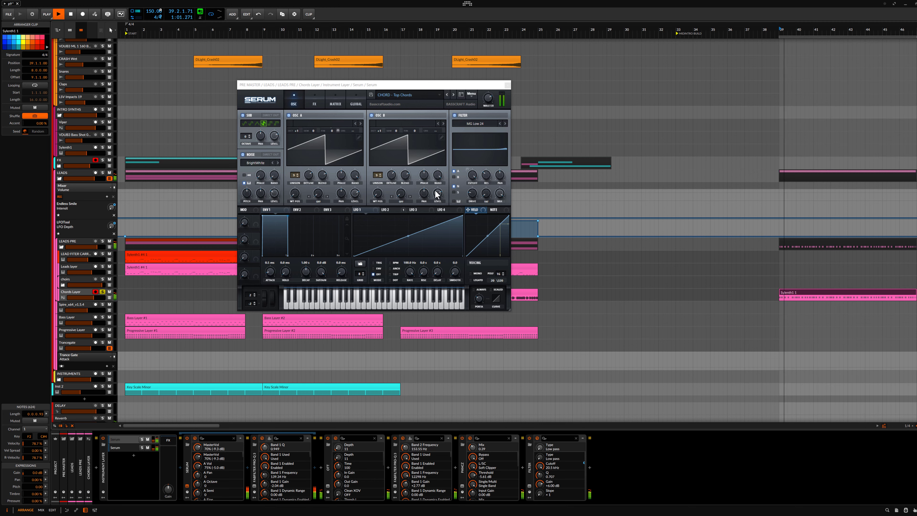
key("space")
Step: Solo the Serum chord layer and listen to it with the Serum window reopened
left_click(141, 438)
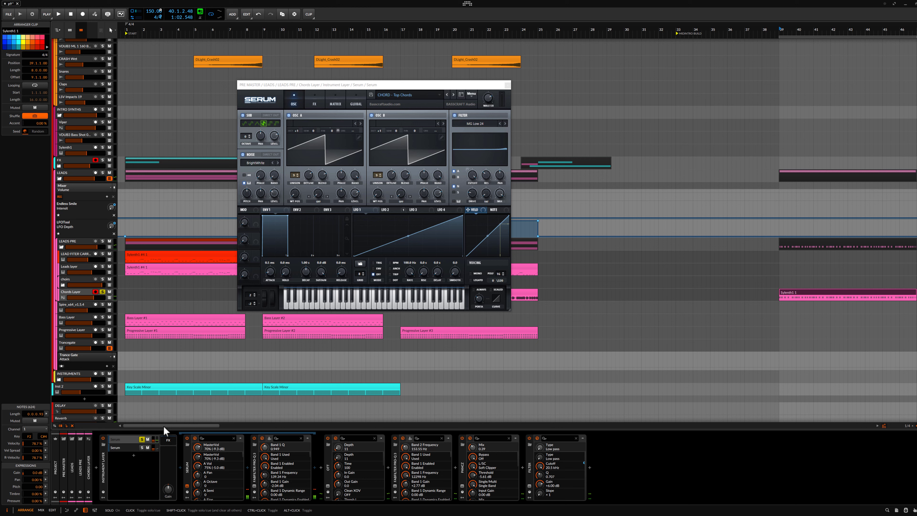
left_click(195, 437)
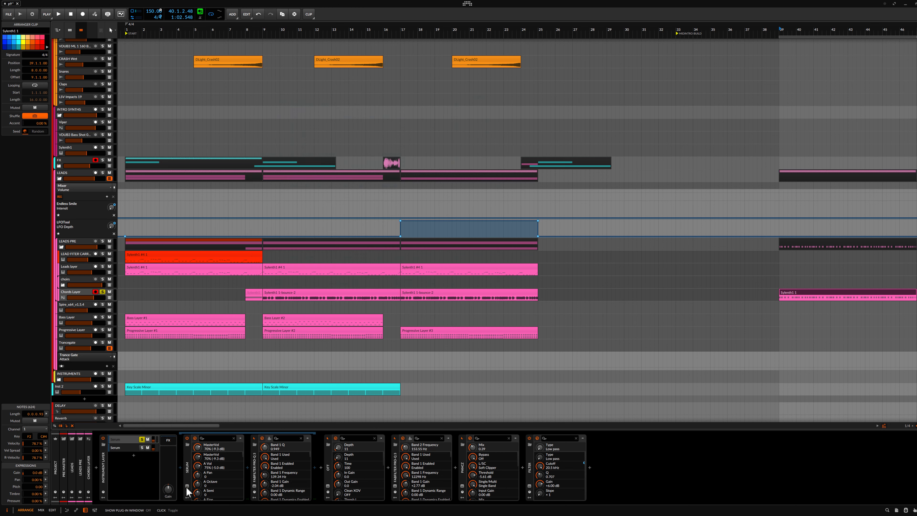
left_click(195, 437)
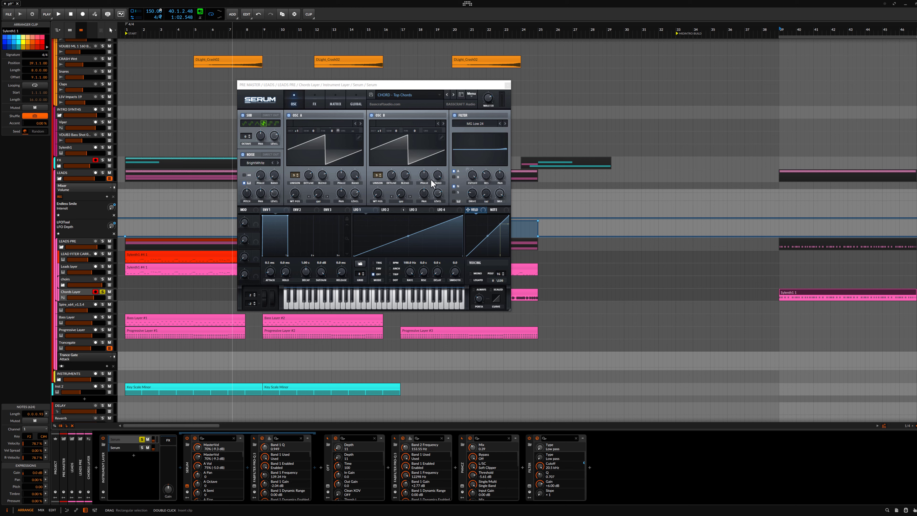
key("space")
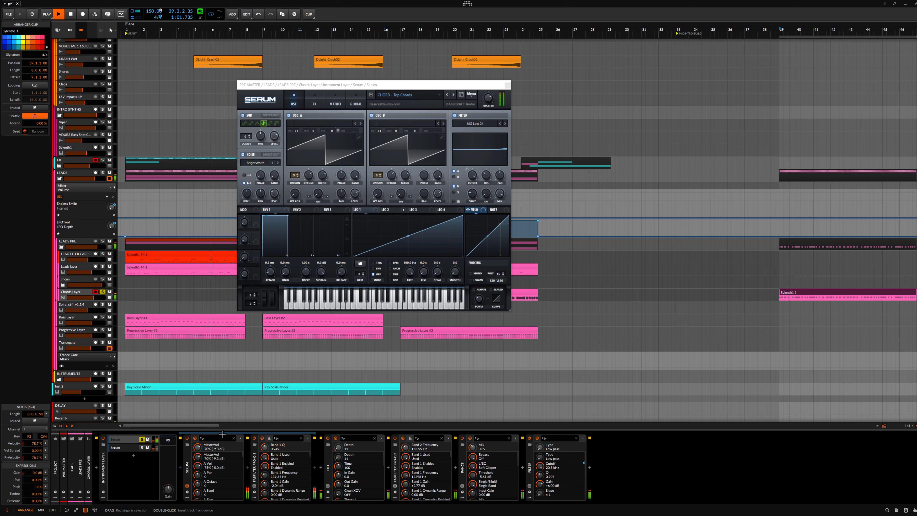
key("space")
Step: Check the second Serum layer's Pro-Q 3 and synth windows, then close both
left_click(269, 437)
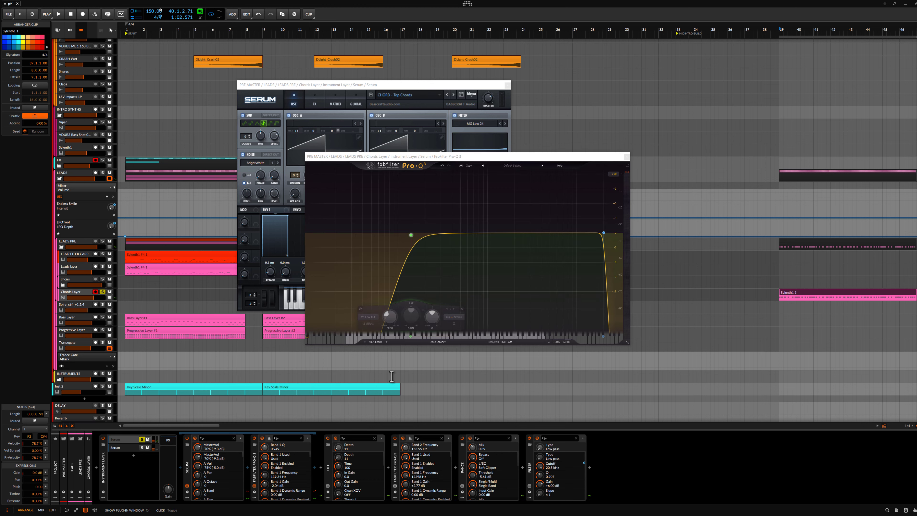
left_click(119, 447)
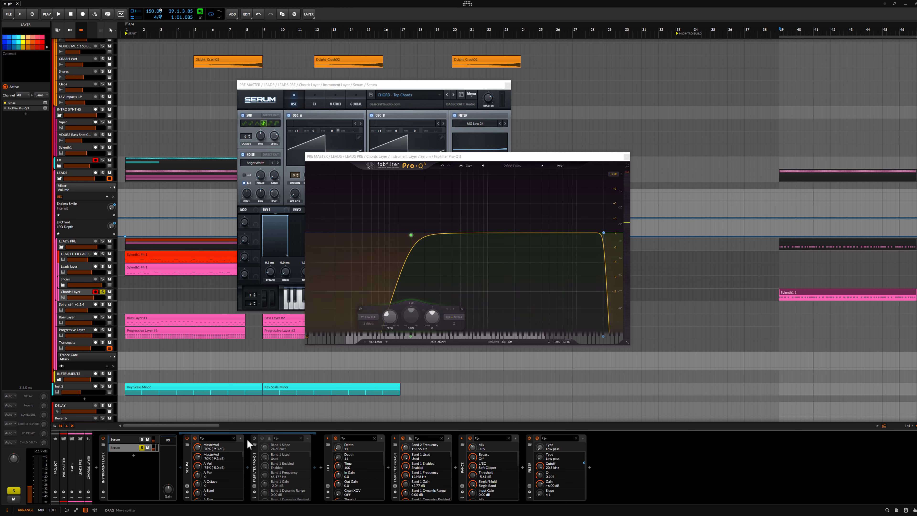
left_click(254, 486)
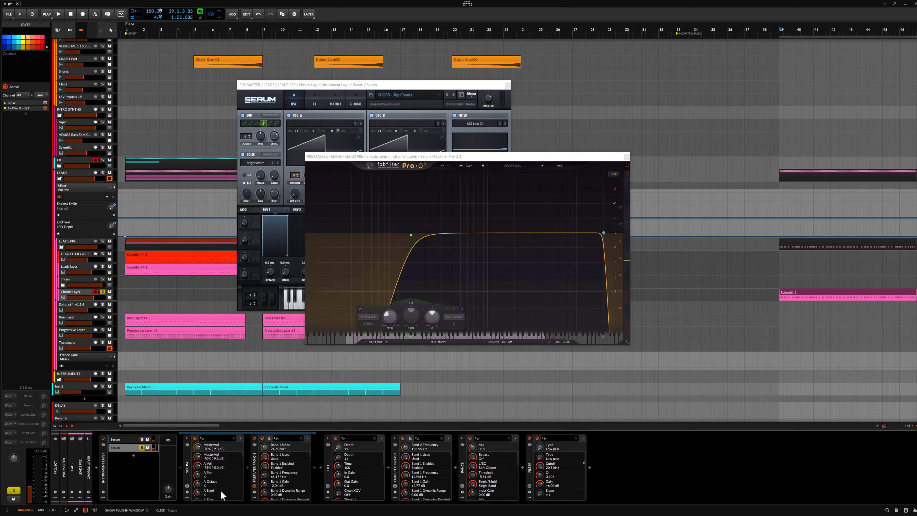
left_click(186, 484)
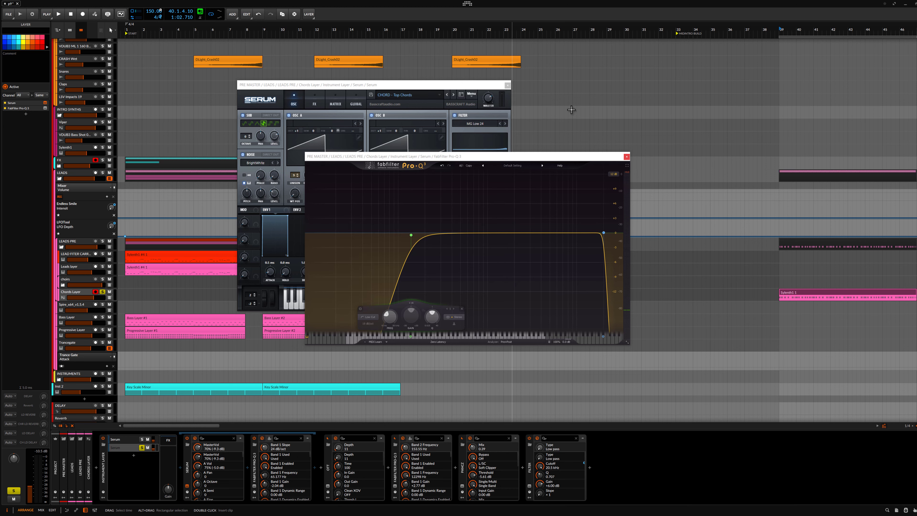
left_click(626, 156)
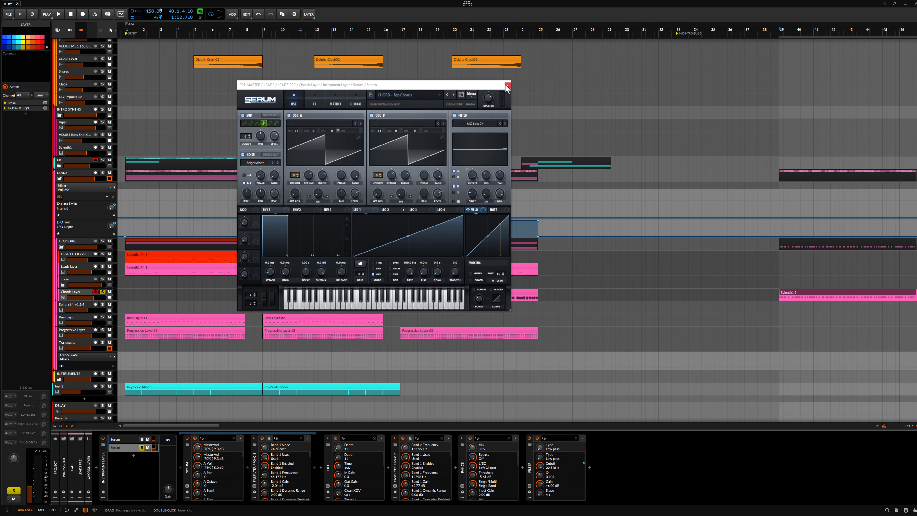
left_click(507, 86)
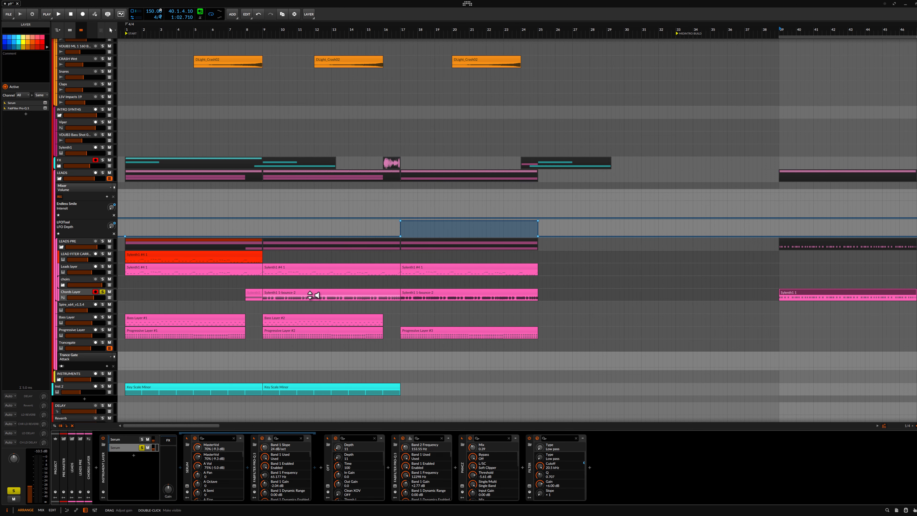
Step: From the bar 9 bounce clip, audition the chords through OTT and deepen Pro-Q 3's low-mid dip
left_click(327, 293)
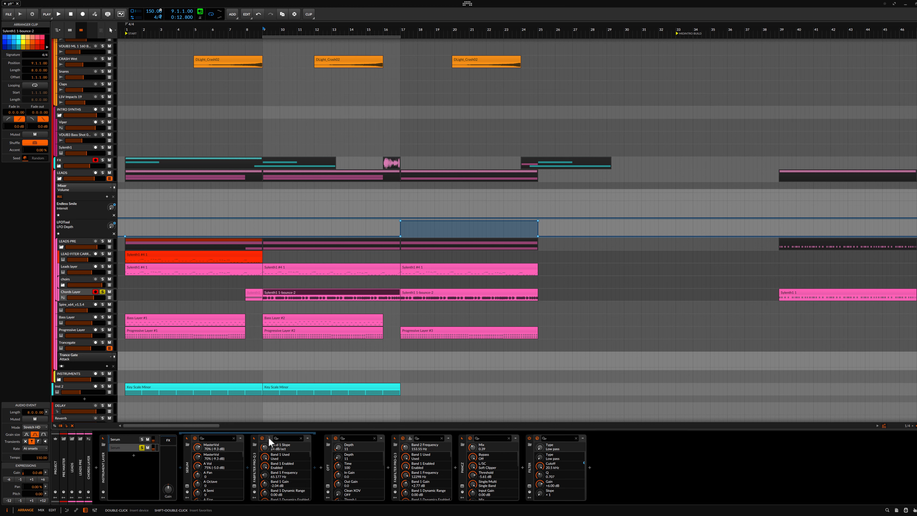
left_click(328, 485)
key("space")
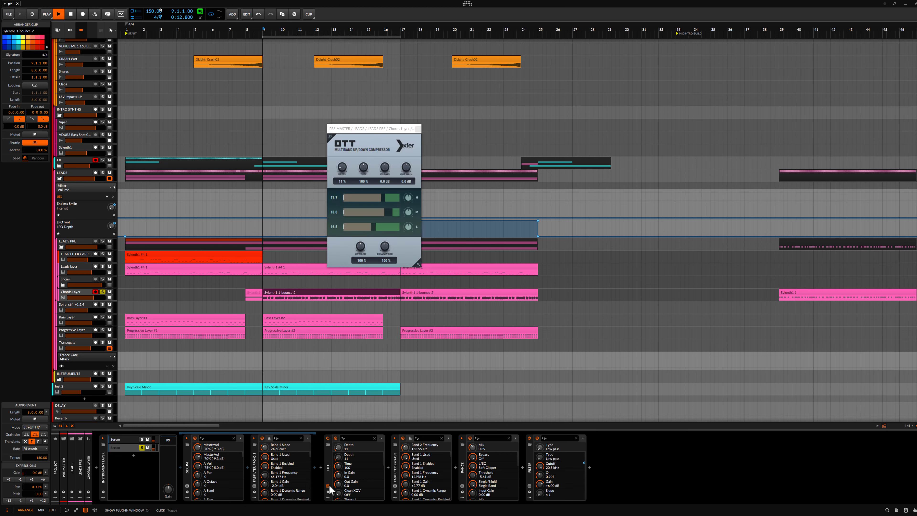
left_click(395, 485)
left_click_drag(451, 232, 450, 245)
key("space")
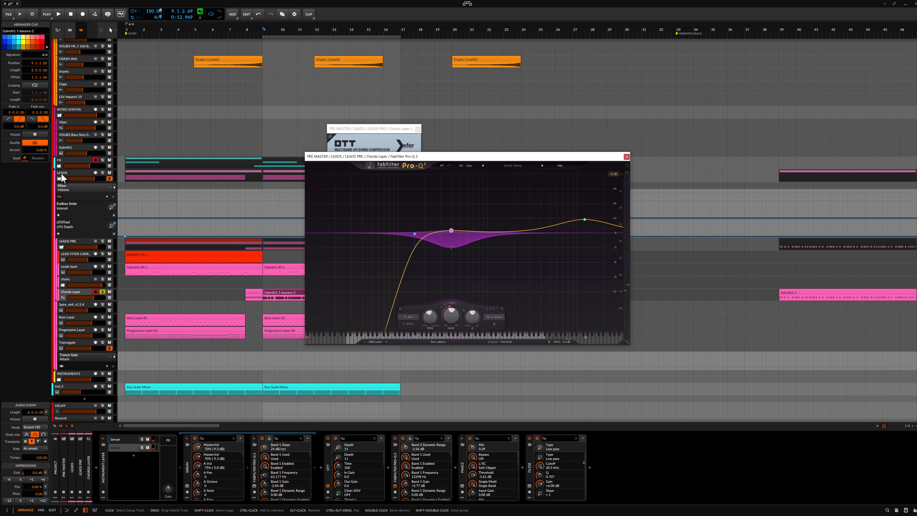
key("space")
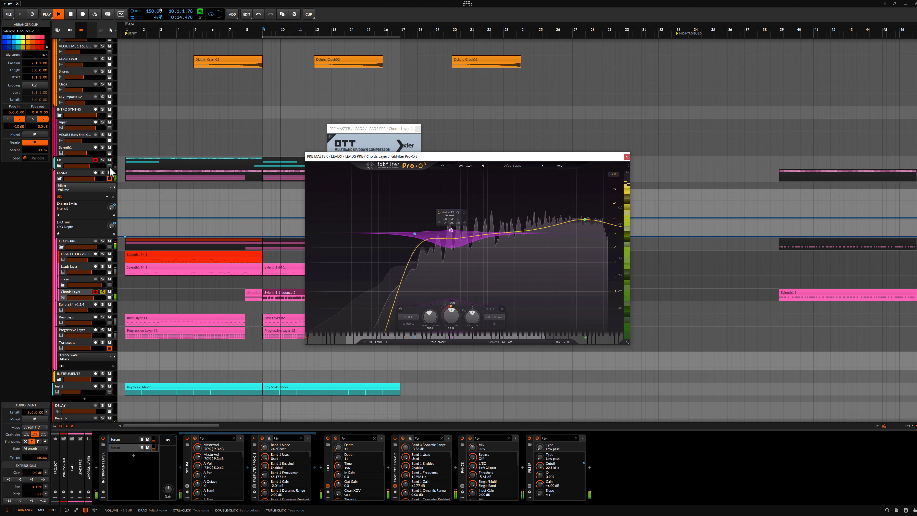
Step: Toggle the LEADS group solo off again and solo the Leads layer alongside the chords
left_click(103, 173)
left_click(103, 173)
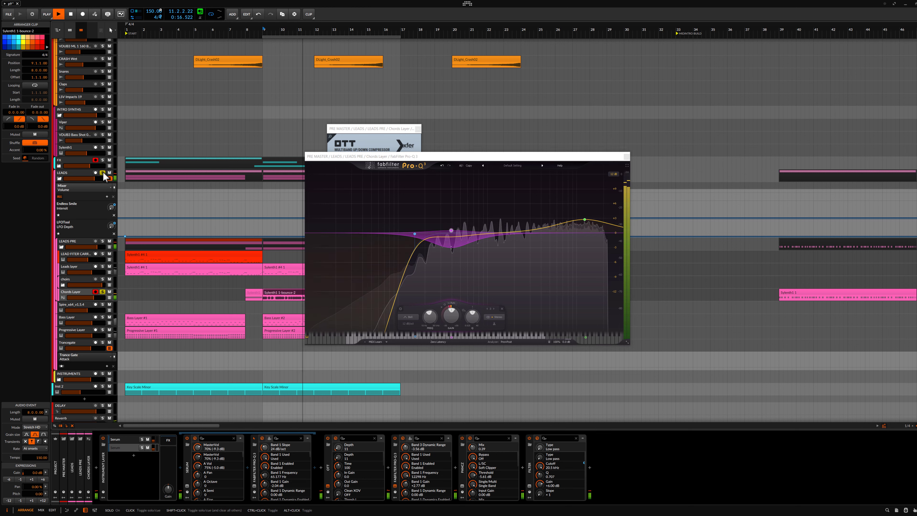
left_click(102, 266)
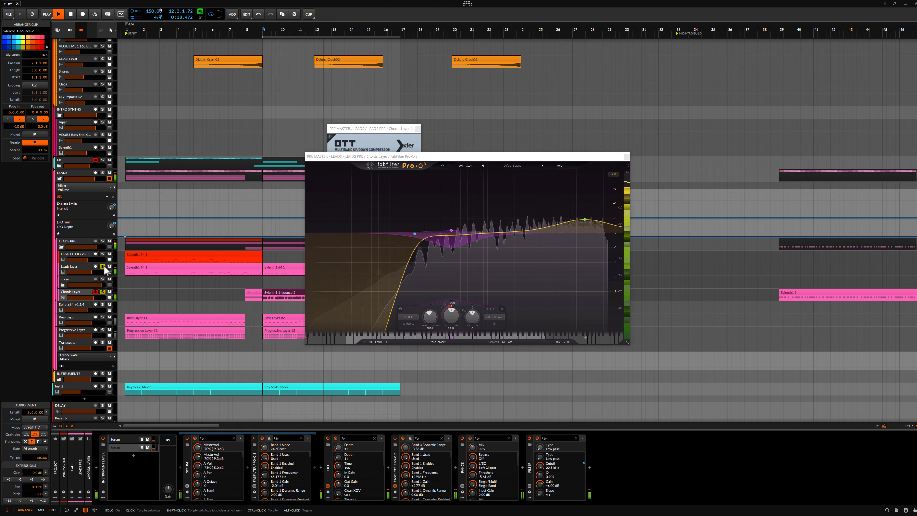
Step: Stop playback and bring up the Chords Layer's Pancz plug-in window
mouse_move(454, 229)
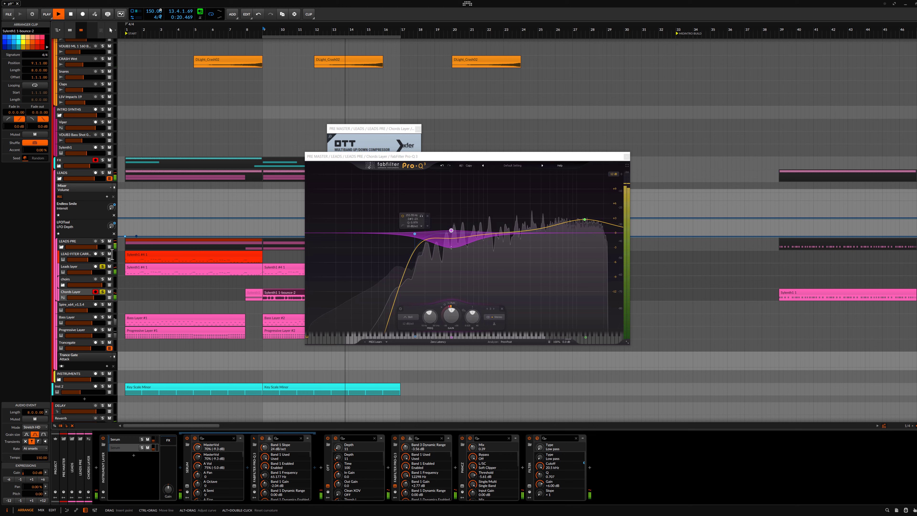
key("space")
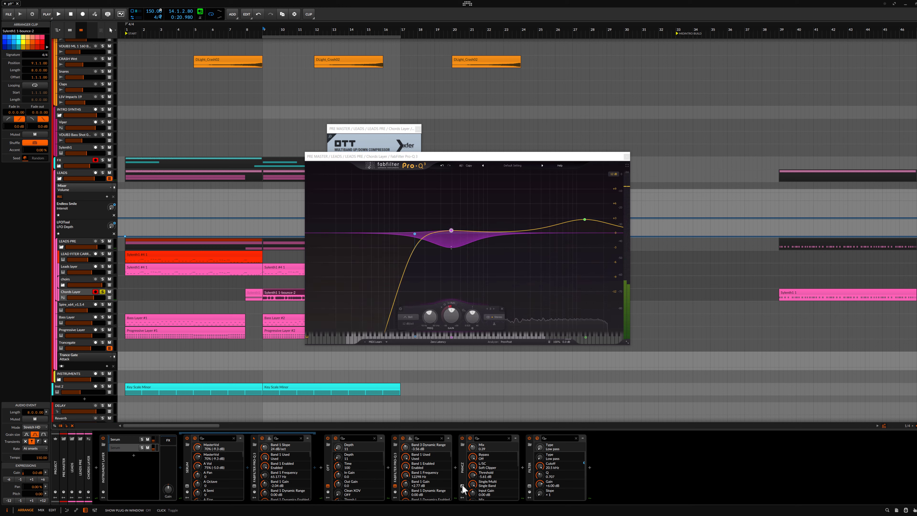
left_click(470, 438)
Step: Replay from bar 9 with Pancz bypassed to compare the chords, then stop
key("space")
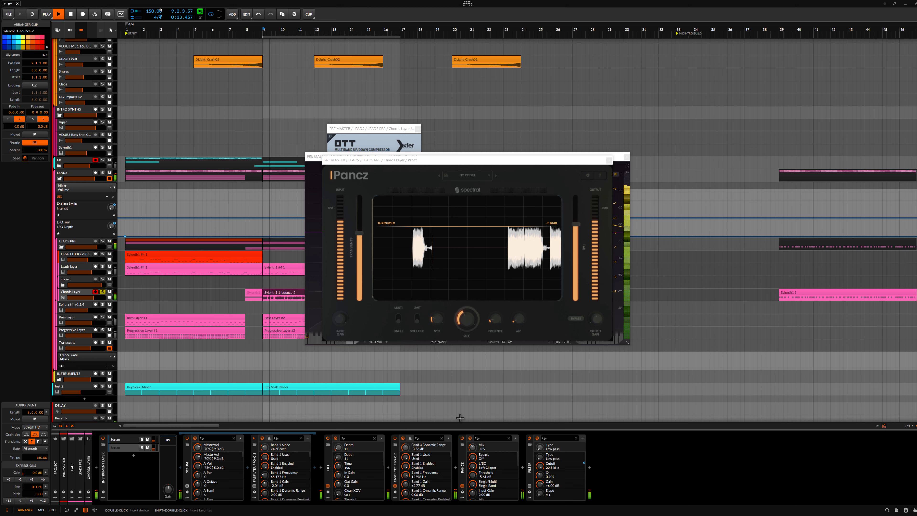
left_click(462, 438)
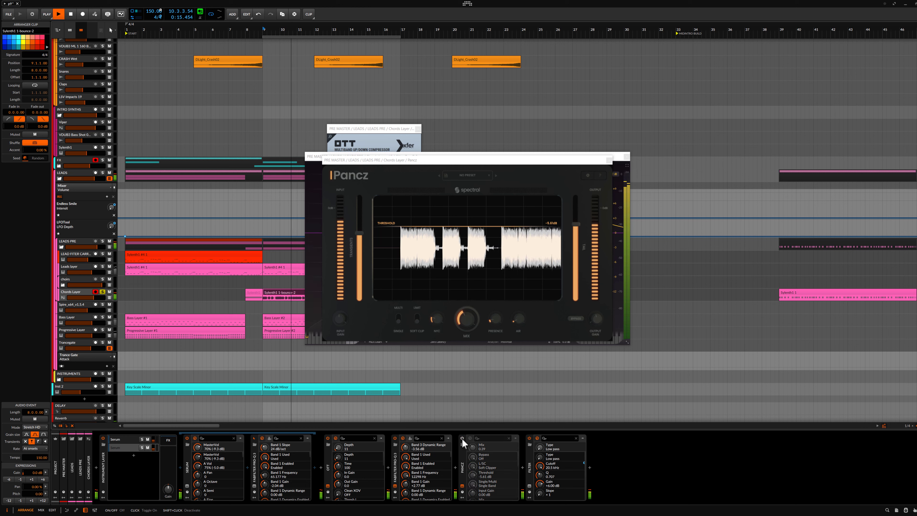
key("space")
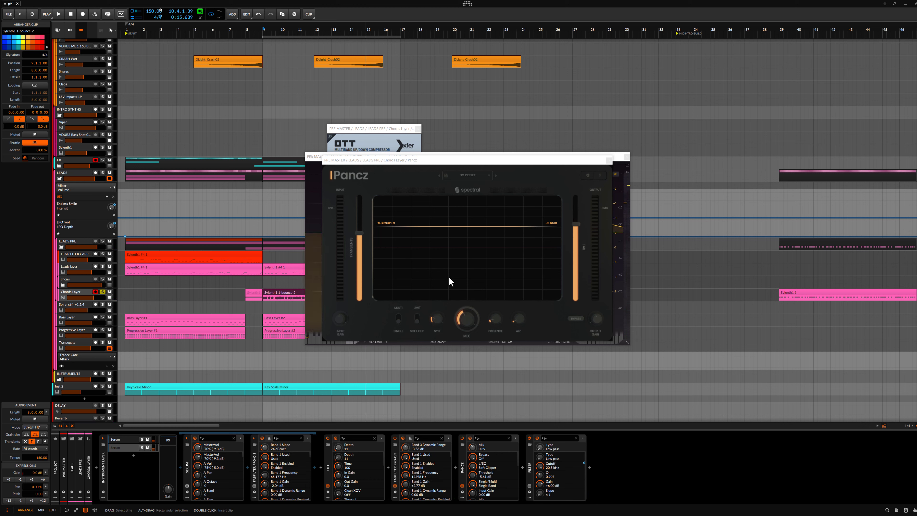
Step: Close the OTT, Pancz and Pro-Q 3 windows after briefly auditioning the chords again
left_click(418, 128)
key("space")
key("space")
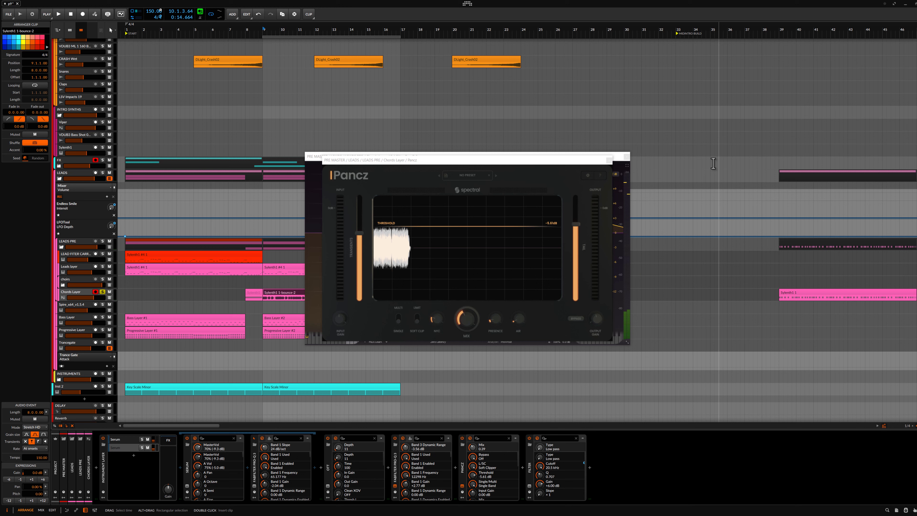
left_click(608, 160)
left_click(625, 157)
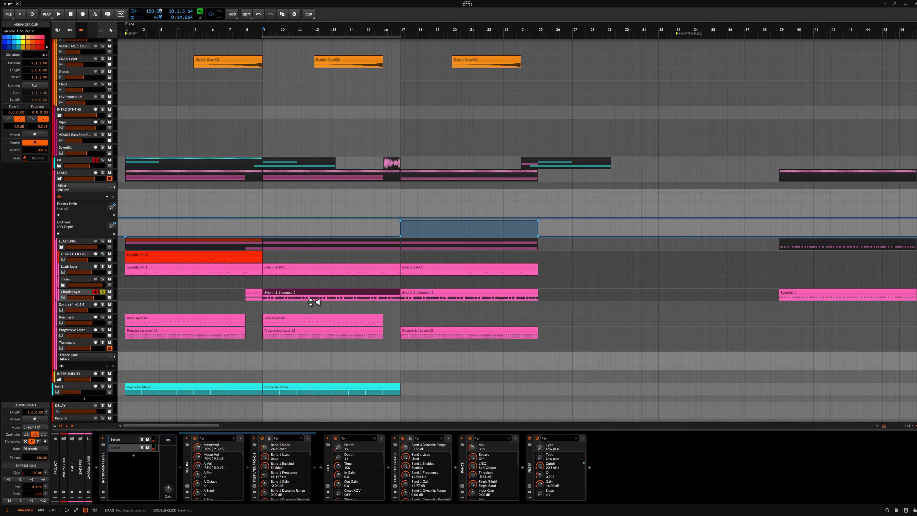
scroll(311, 301, "down", 2)
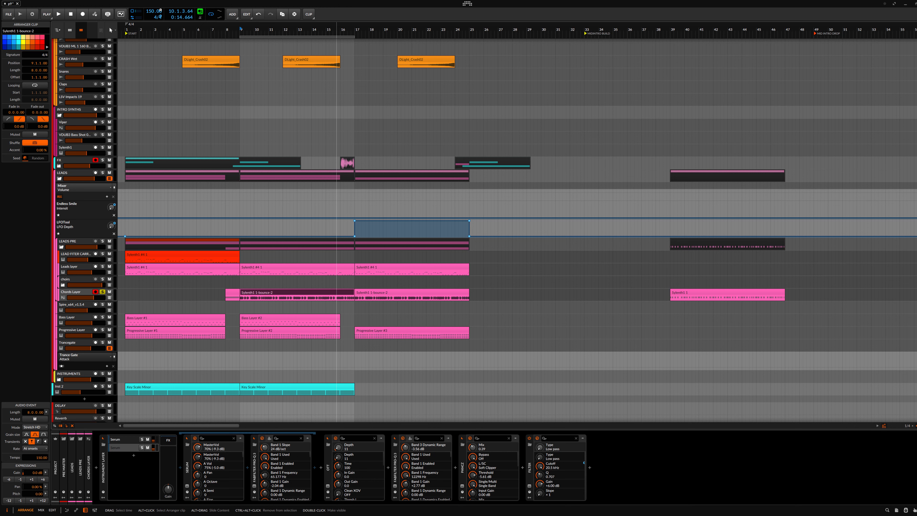
scroll(268, 332, "up", 3)
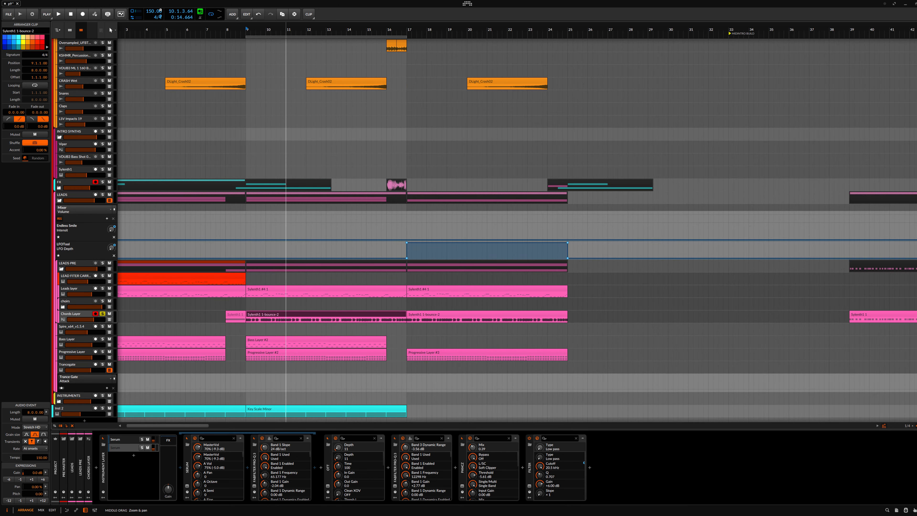
scroll(294, 320, "down", 1)
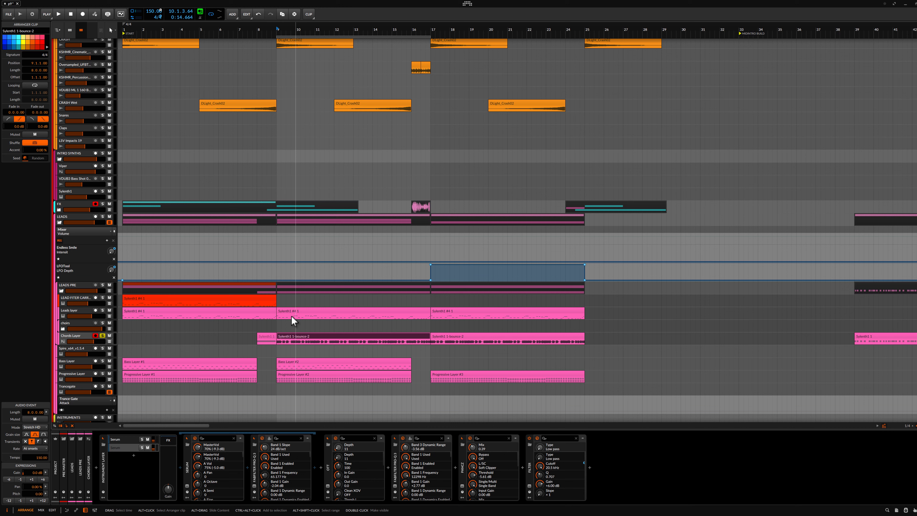